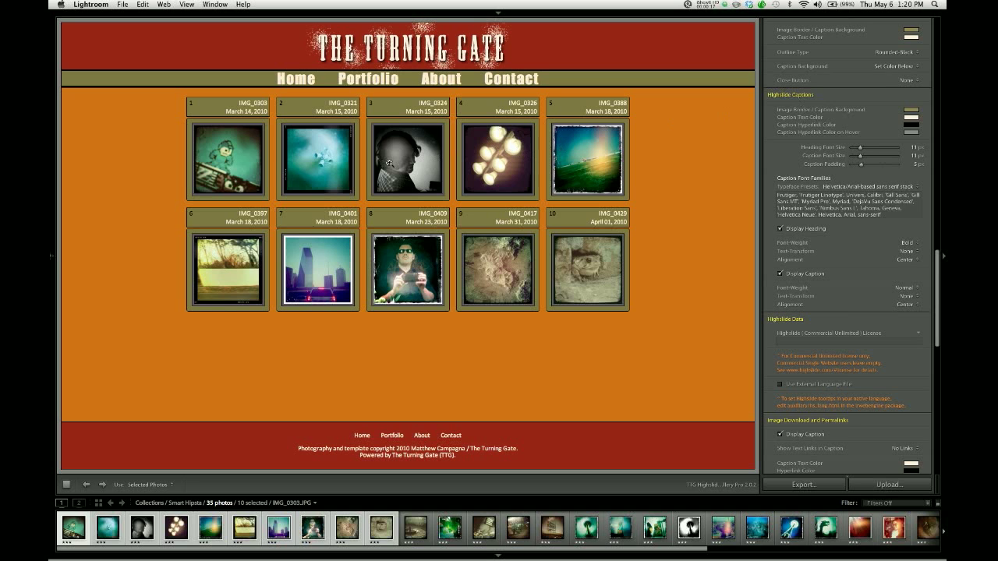
- Enlarge the second gallery photo and examine the Highslide Captions color settings, including the image border/caption background color
click(319, 165)
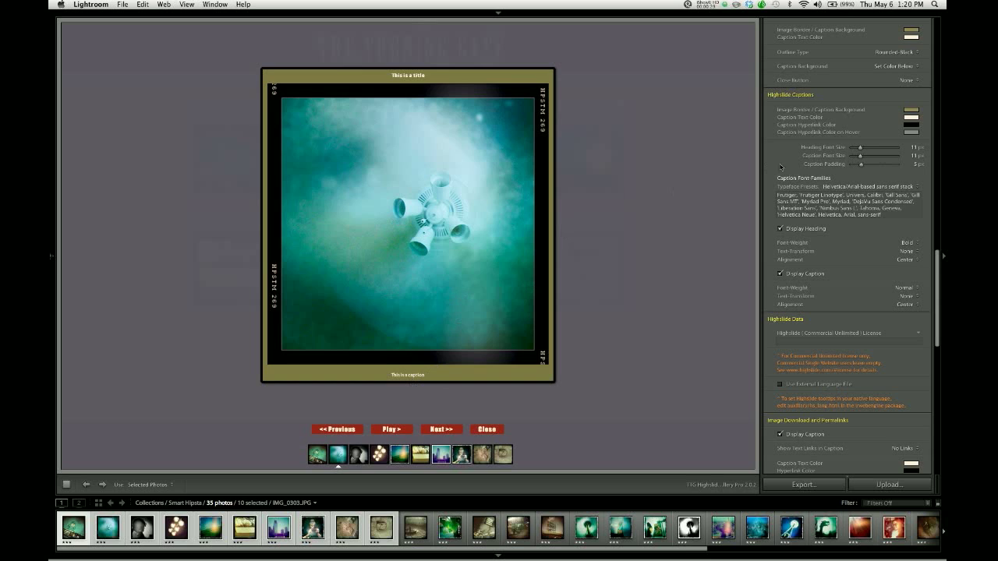
scroll(834, 141, down, 2)
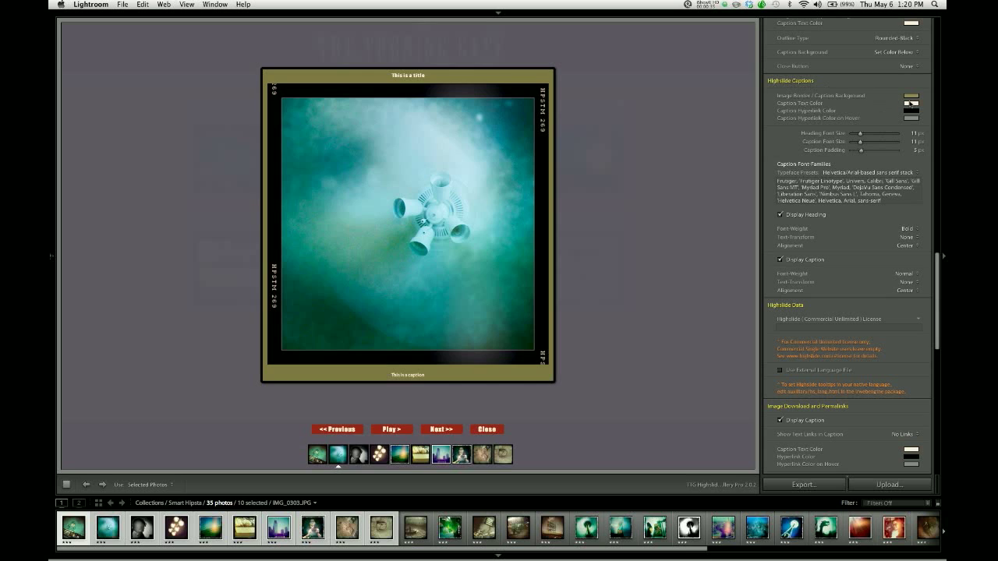
mouse_move(938, 286)
mouse_down()
mouse_move(945, 166)
mouse_move(935, 298)
mouse_up()
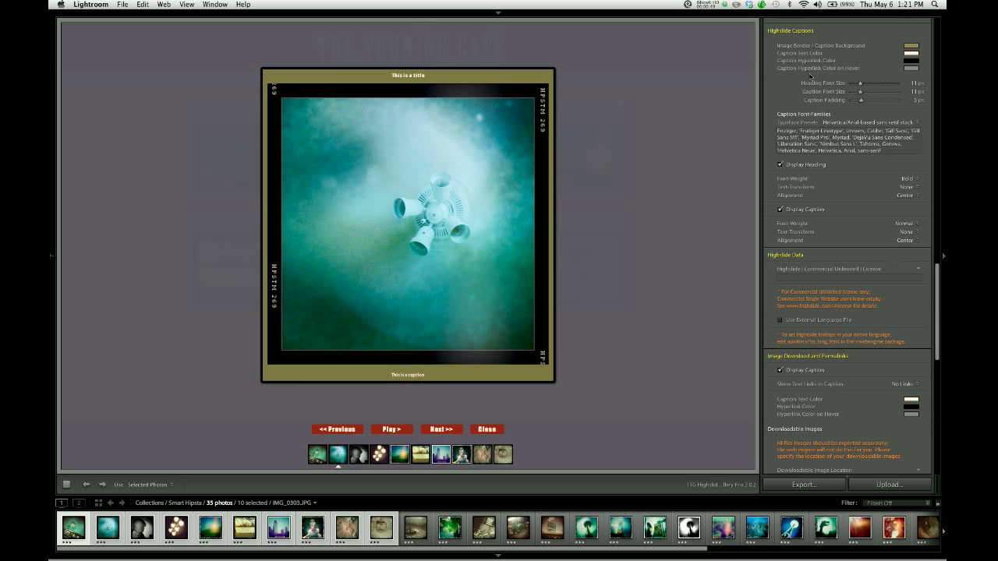
click(911, 46)
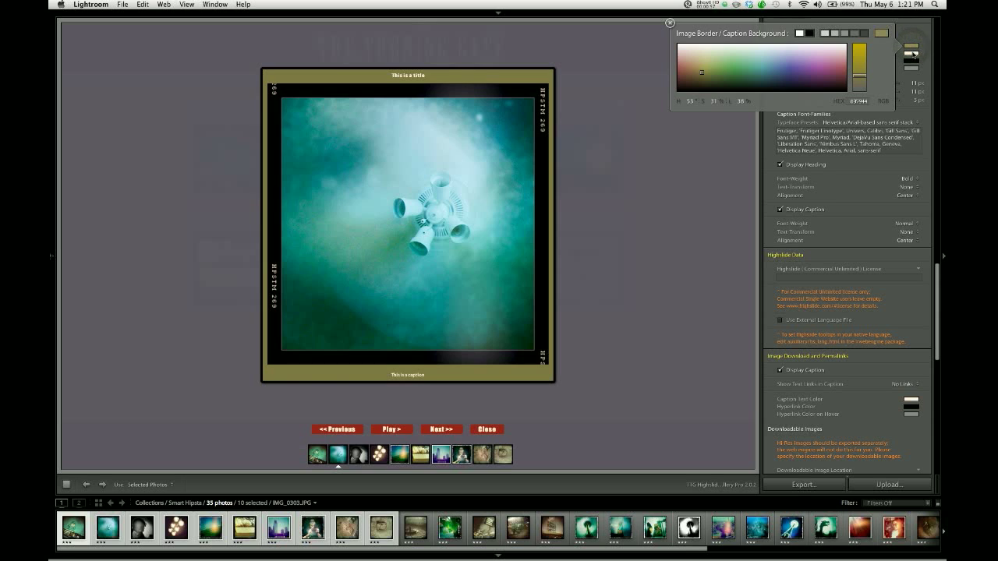
click(910, 44)
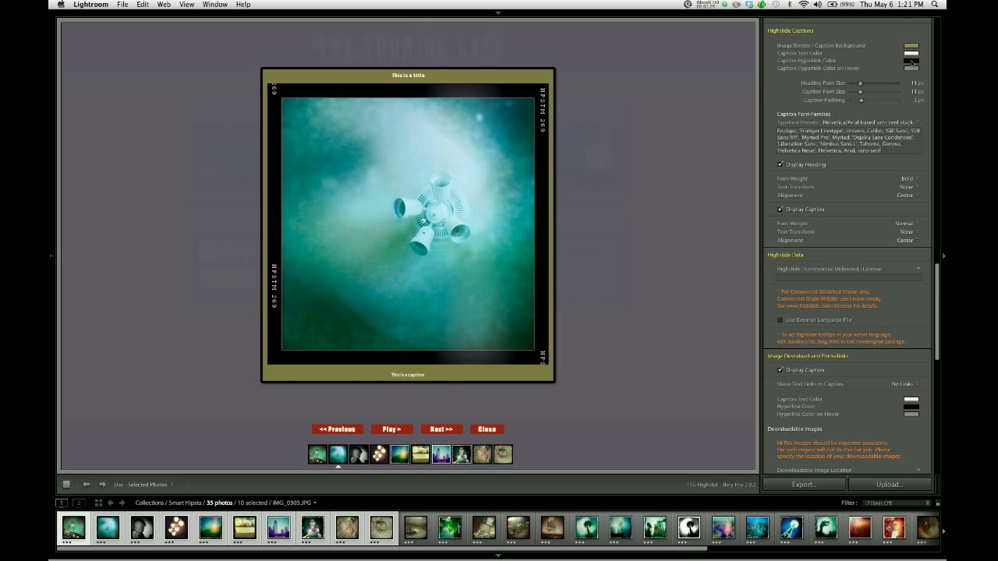
click(910, 61)
click(911, 61)
- Expand the Image Info settings and review the Image Heading source options, keeping Title selected
drag(939, 274, 939, 392)
click(904, 415)
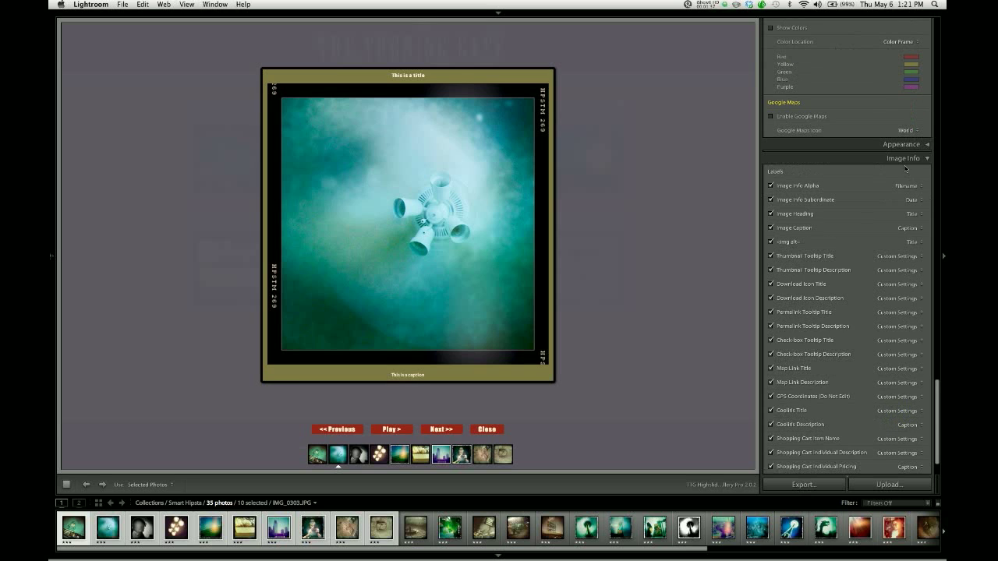
scroll(896, 168, down, 2)
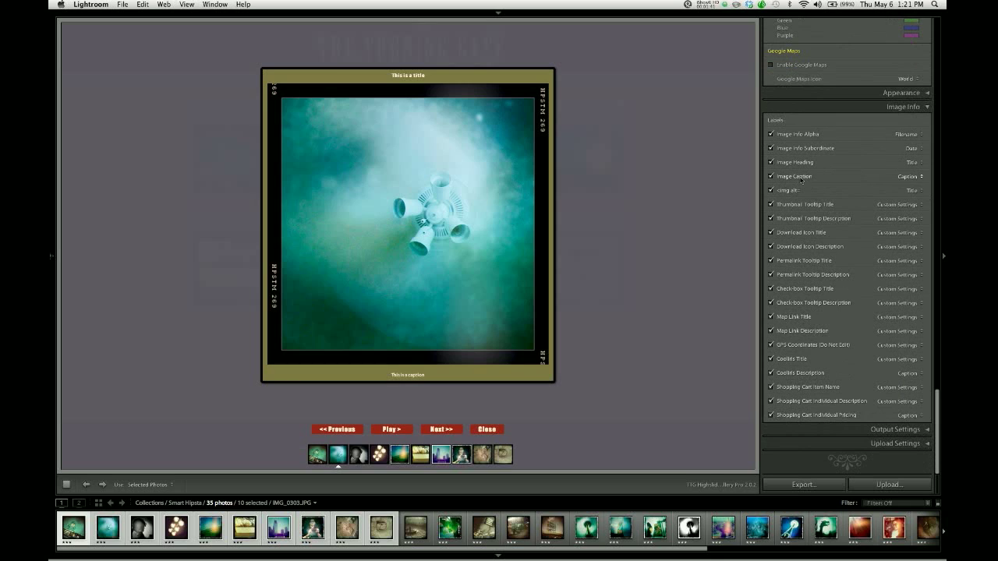
click(915, 164)
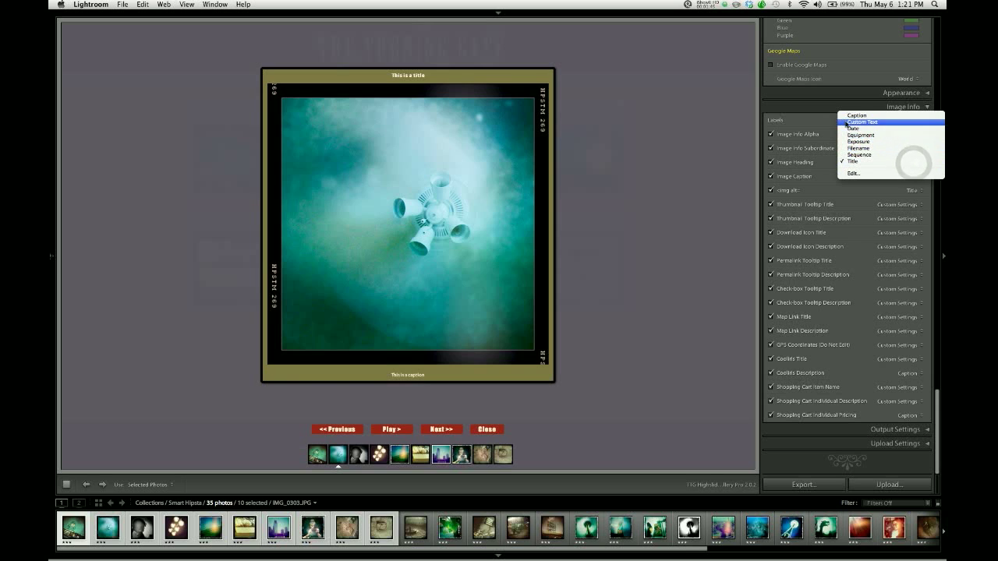
click(853, 162)
- Review the Image Caption text template, accept it with the Caption preset, and collapse the Image Info settings
click(906, 176)
click(908, 177)
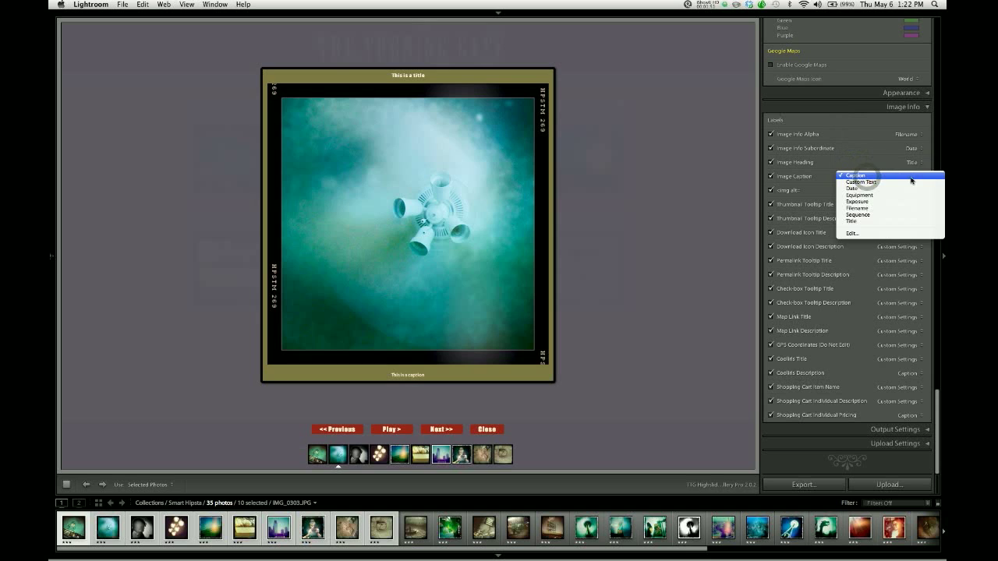
click(865, 234)
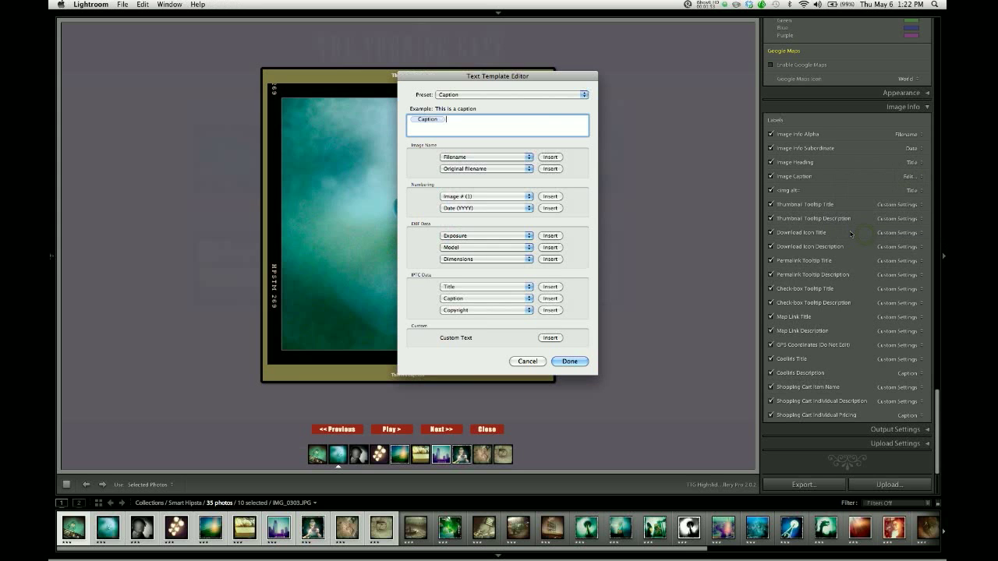
drag(522, 81, 677, 52)
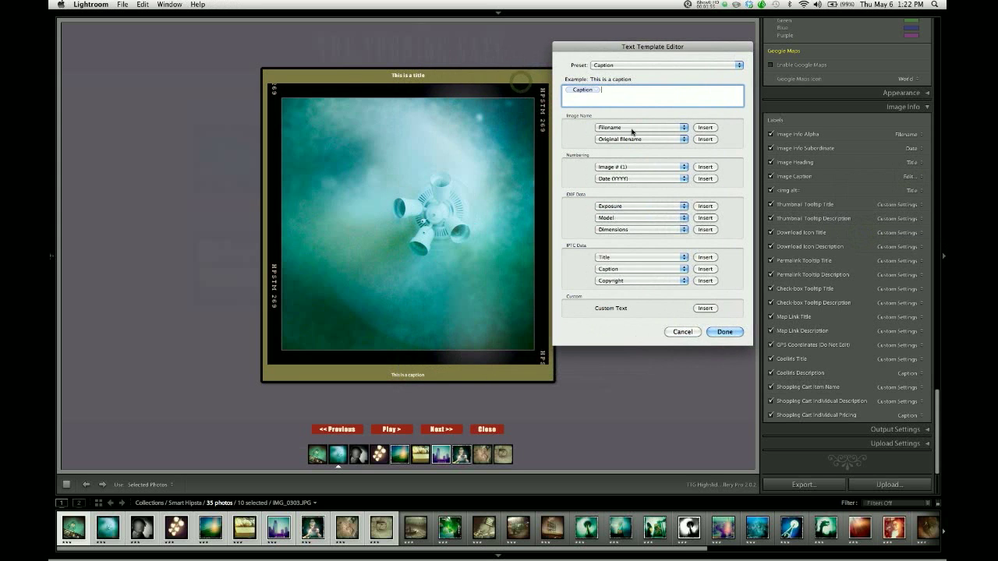
click(605, 90)
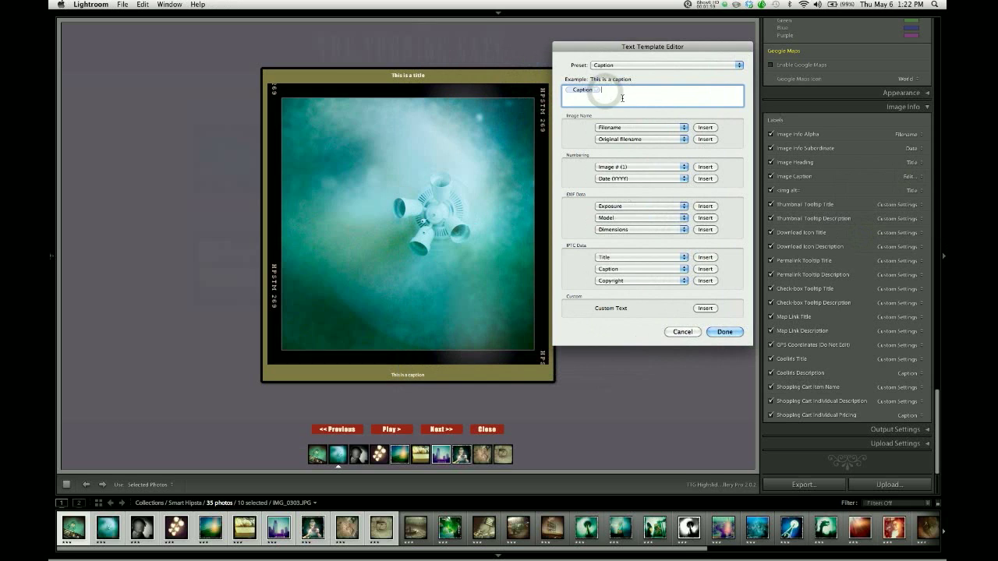
click(724, 332)
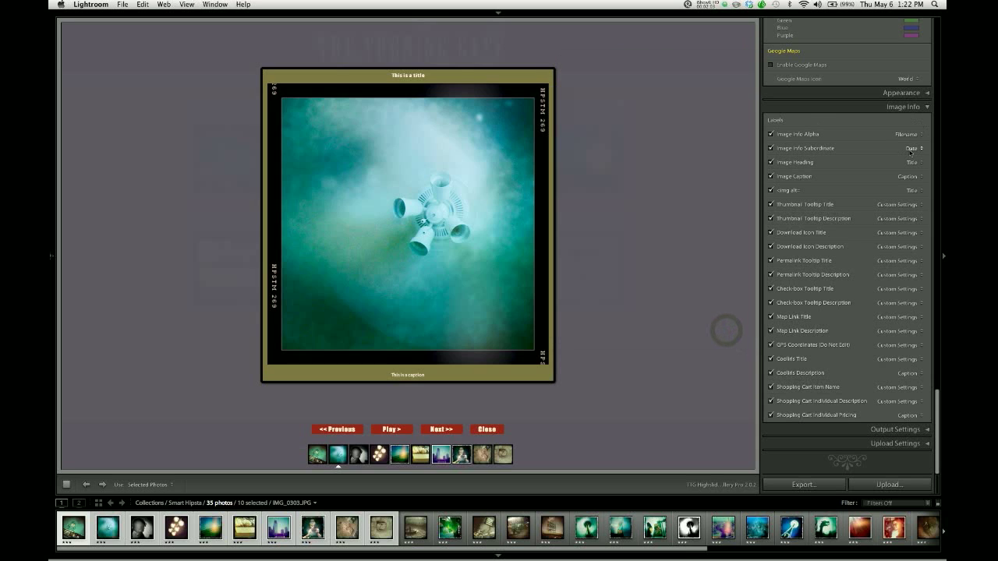
click(902, 109)
- Set the Highslide heading font size to 16 px and preview it on the second gallery photo
drag(936, 401, 928, 289)
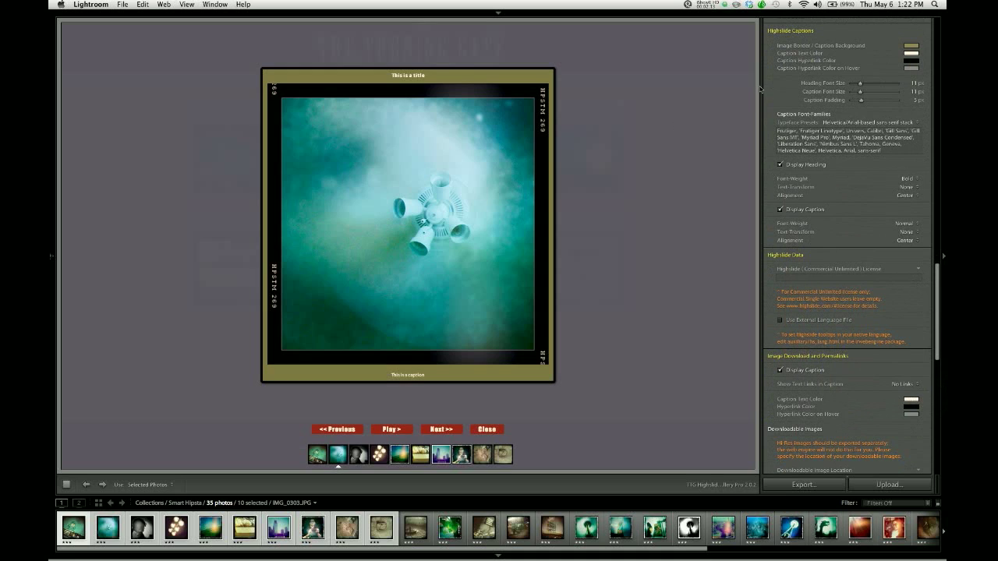
drag(860, 83, 873, 84)
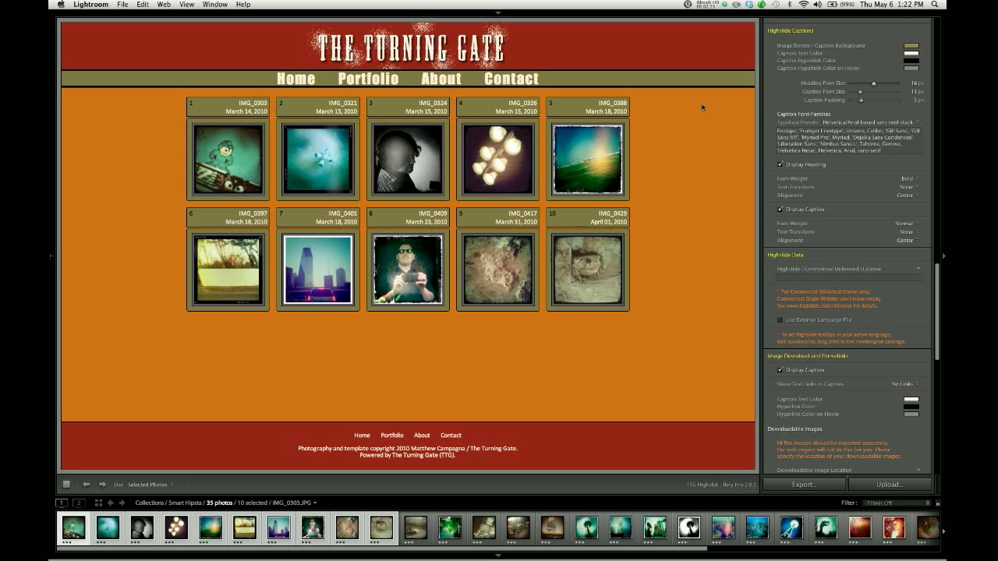
click(339, 155)
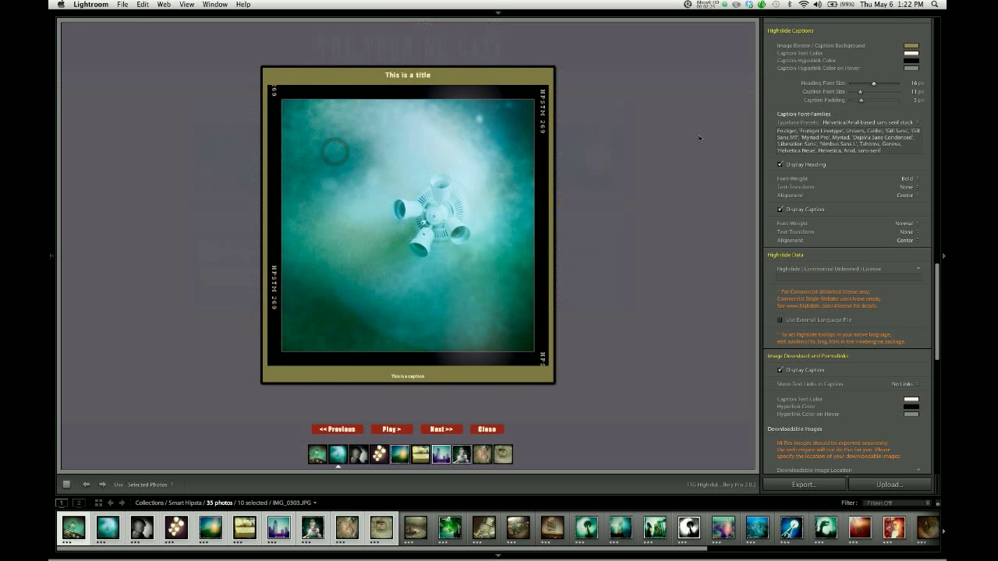
- Set the caption font size to 14 px and caption padding to 10 px, and preview the second photo
drag(860, 93, 869, 97)
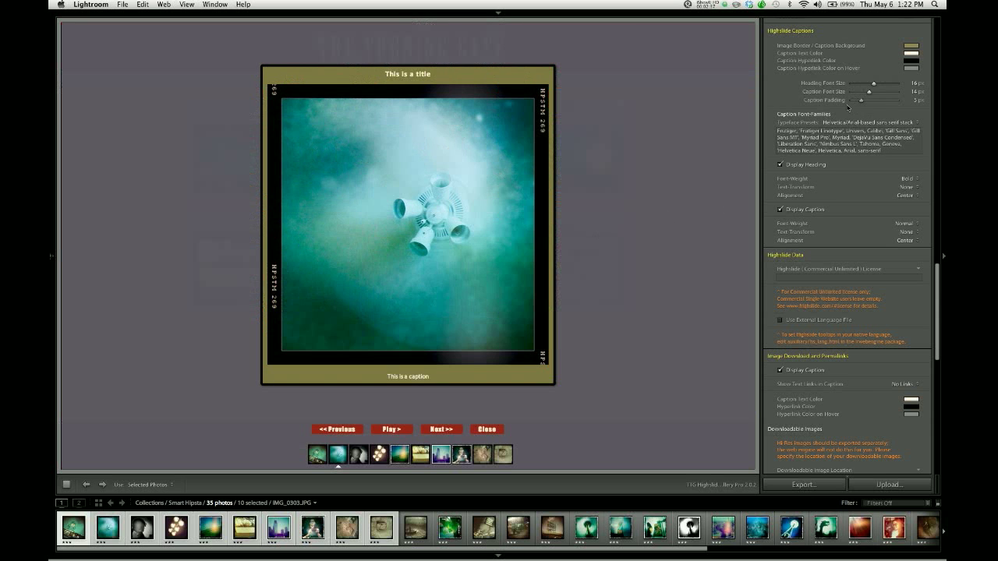
drag(861, 102, 871, 104)
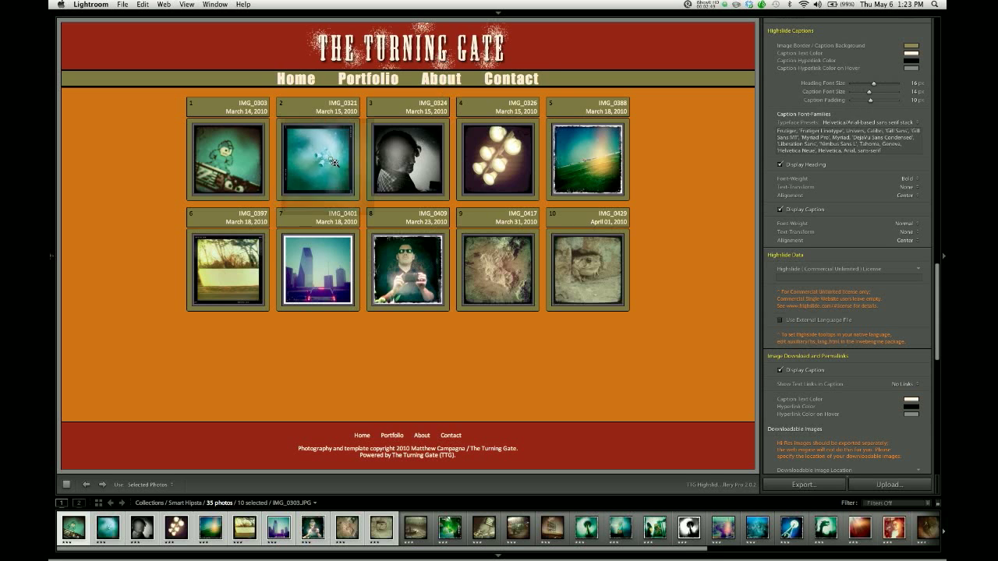
click(333, 161)
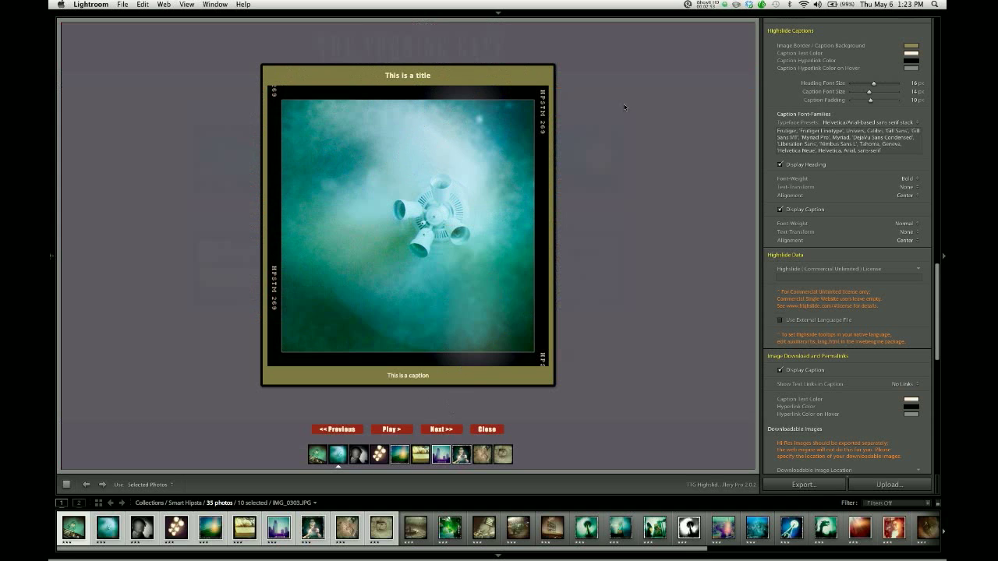
- Review the caption typeface presets and font-family list, keeping the Helvetica/Arial-based sans serif stack
click(878, 123)
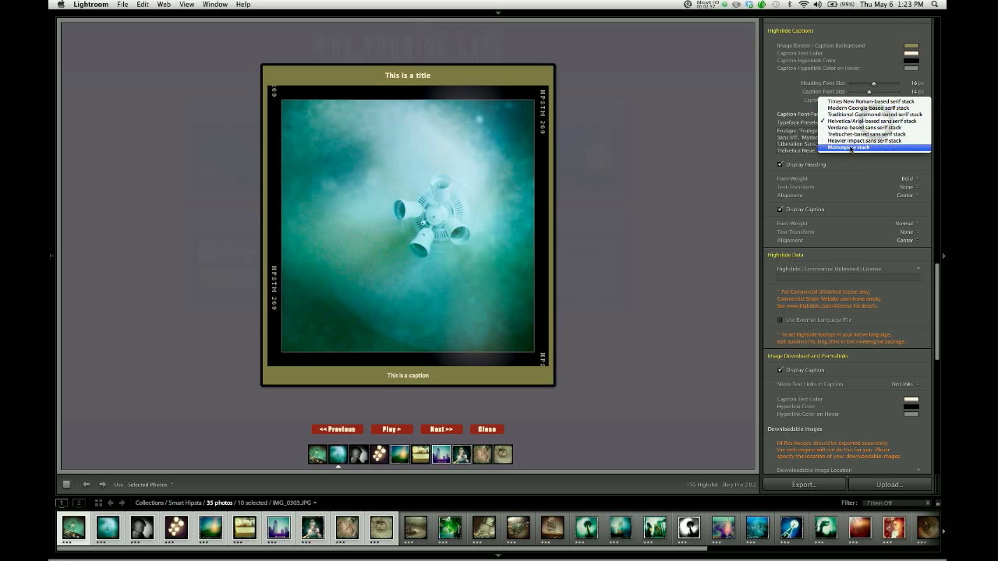
click(845, 122)
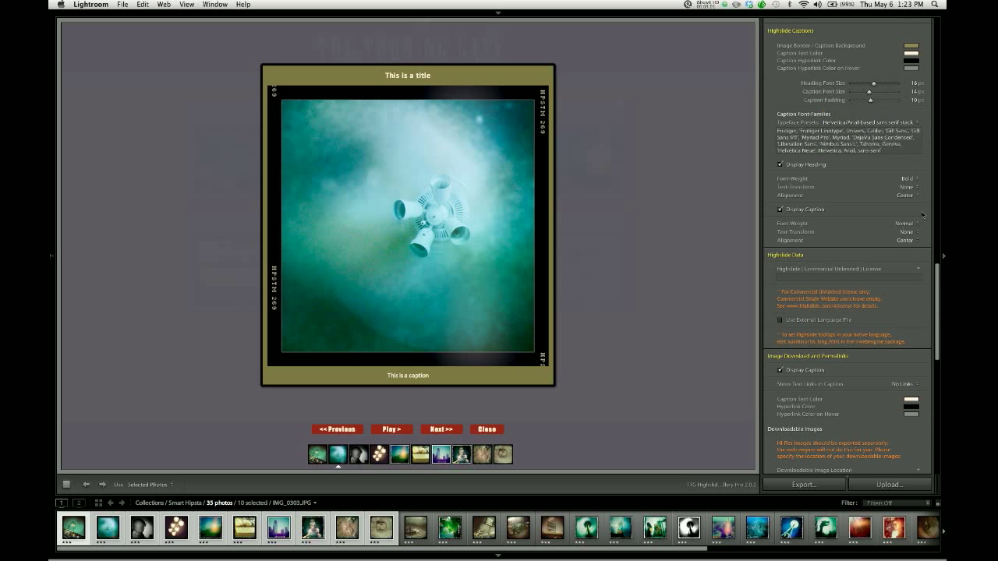
click(840, 137)
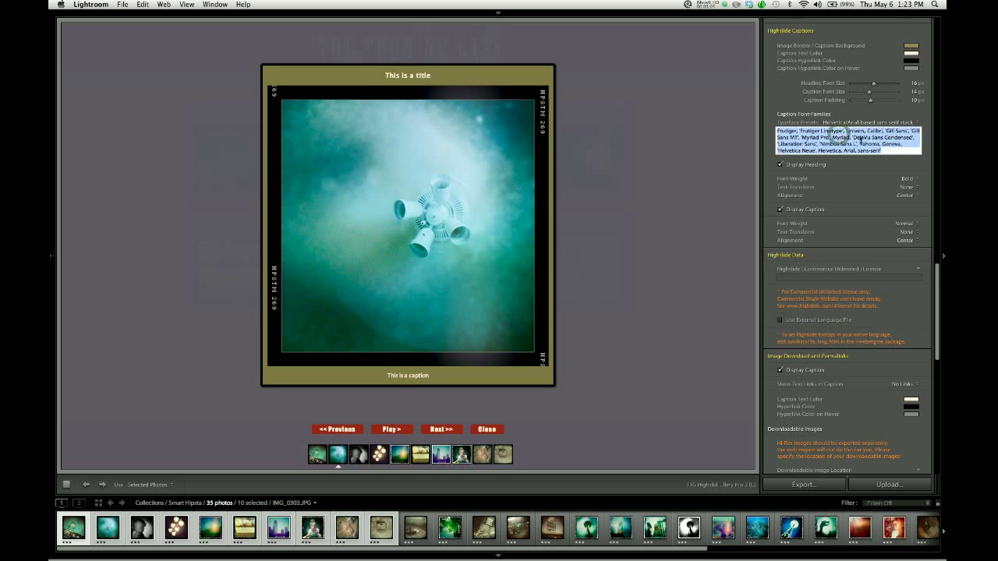
click(773, 108)
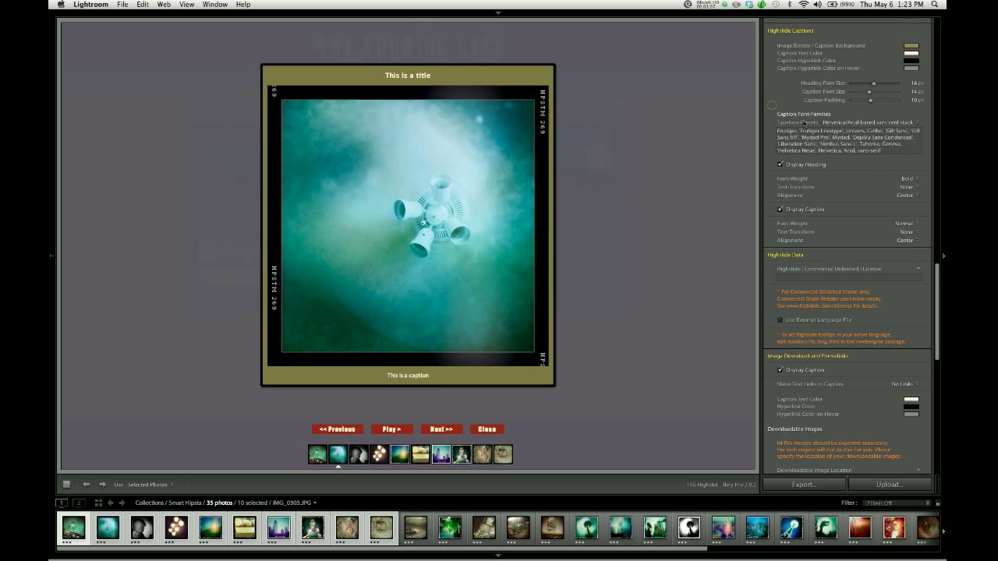
- Turn off Display Heading, preview the second photo without its heading, and turn Display Heading back on
scroll(818, 117, down, 3)
scroll(818, 117, down, 2)
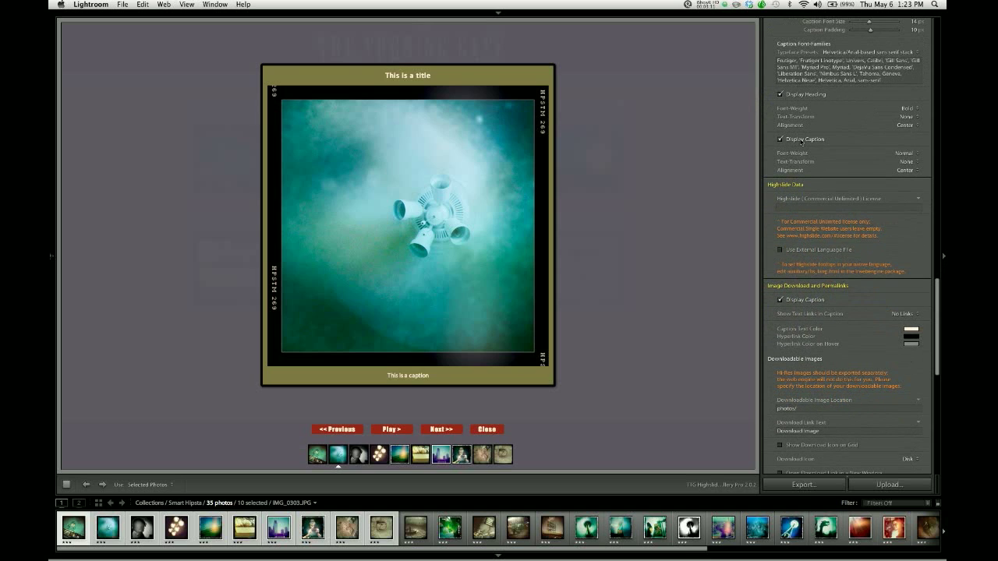
click(543, 308)
click(780, 95)
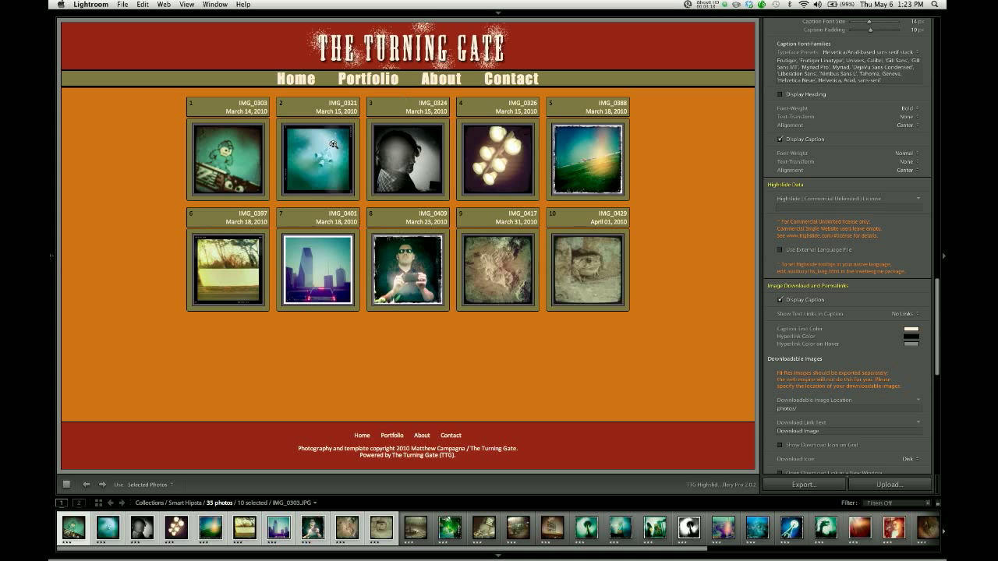
click(329, 140)
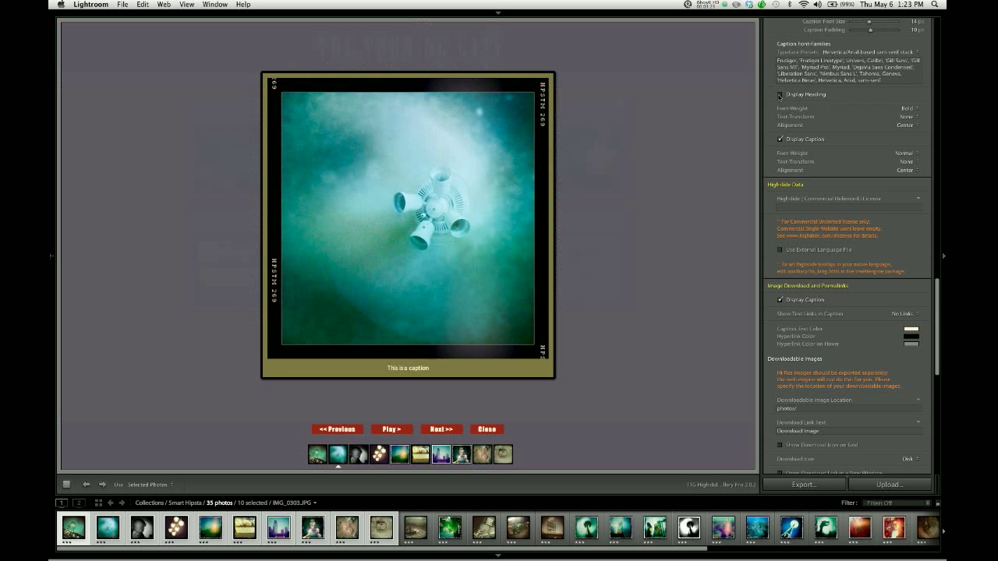
click(780, 95)
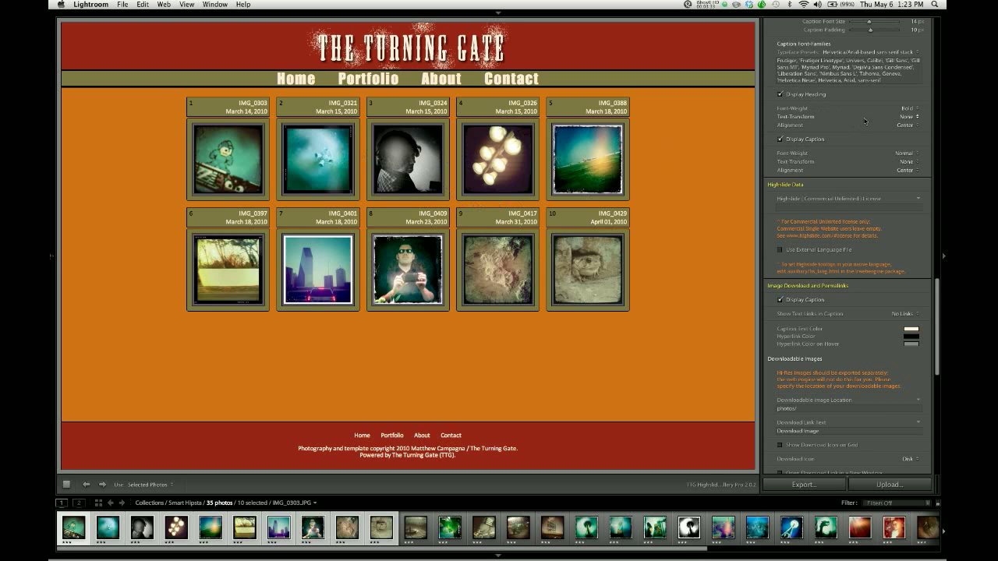
- Keep the heading's font weight at Bold, preview the second photo, and set the heading's text transform to Uppercase
click(907, 110)
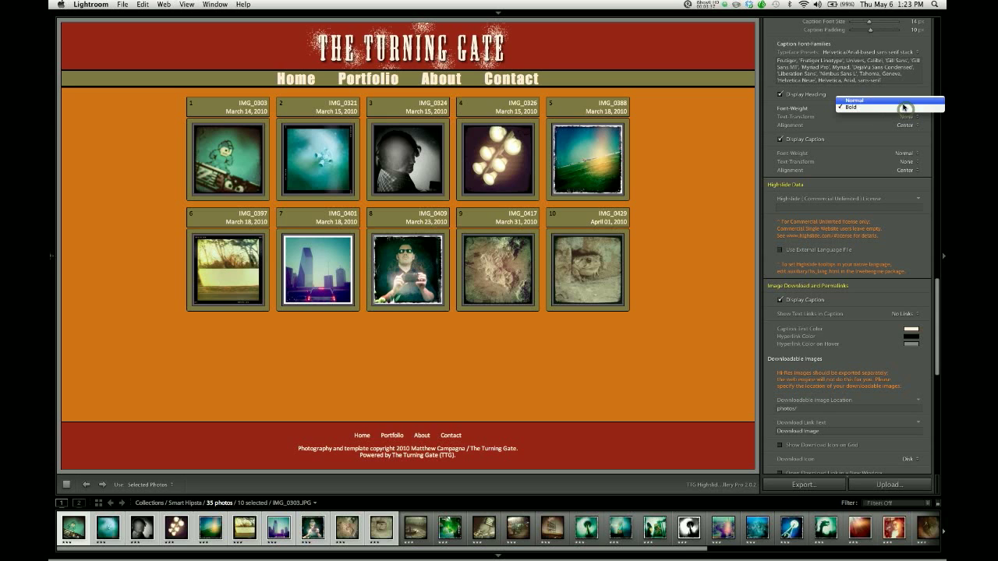
click(903, 106)
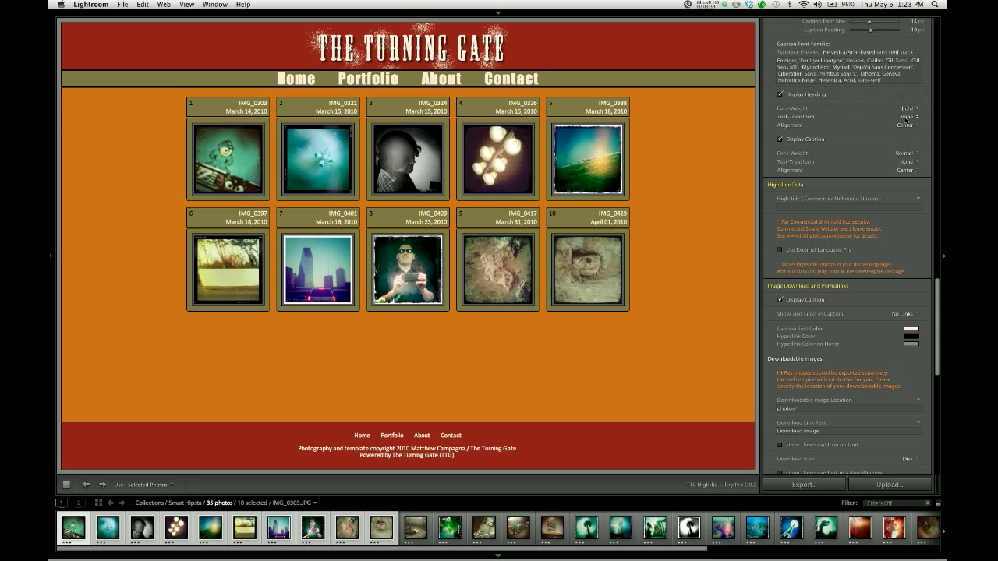
click(904, 117)
click(904, 116)
click(311, 166)
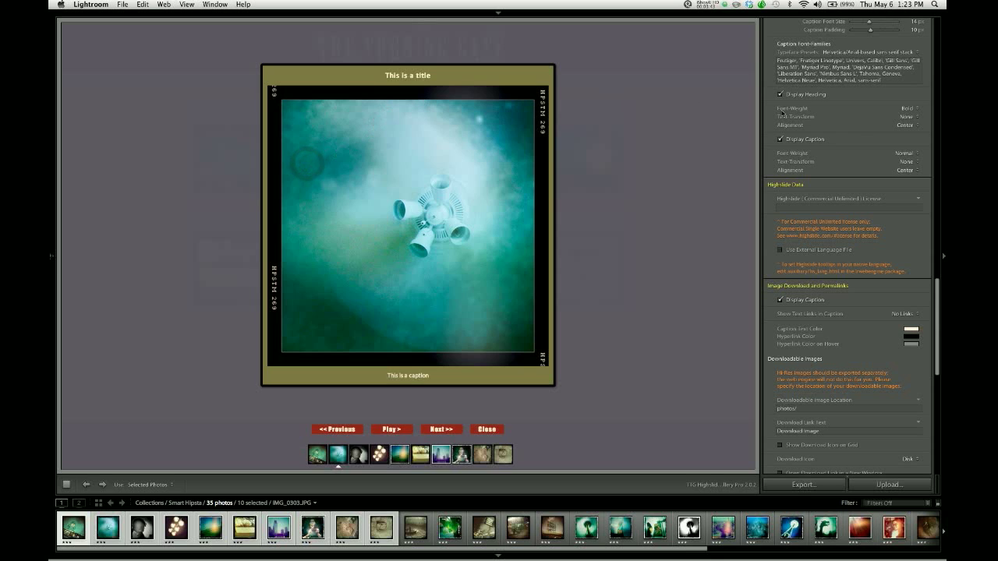
click(906, 117)
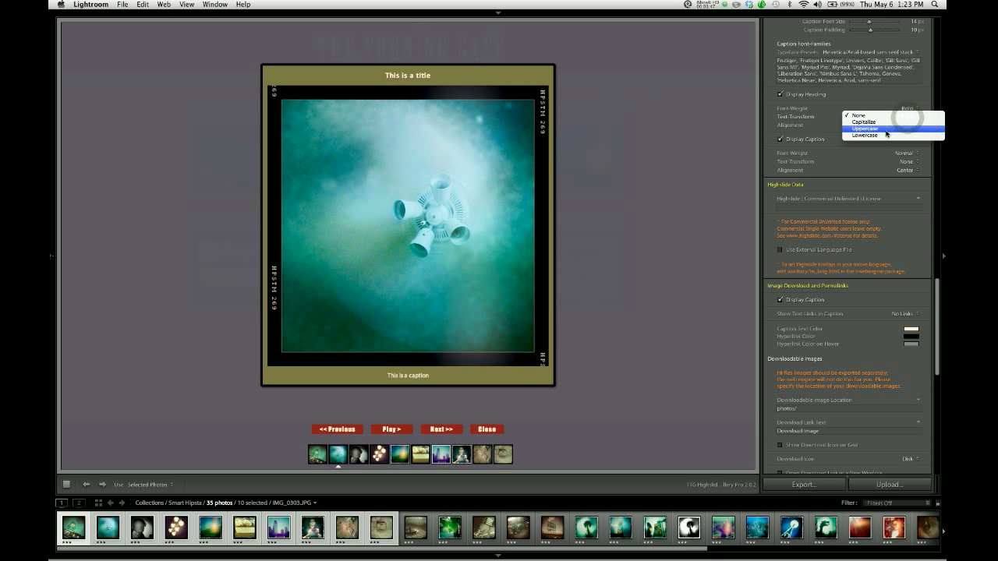
click(877, 130)
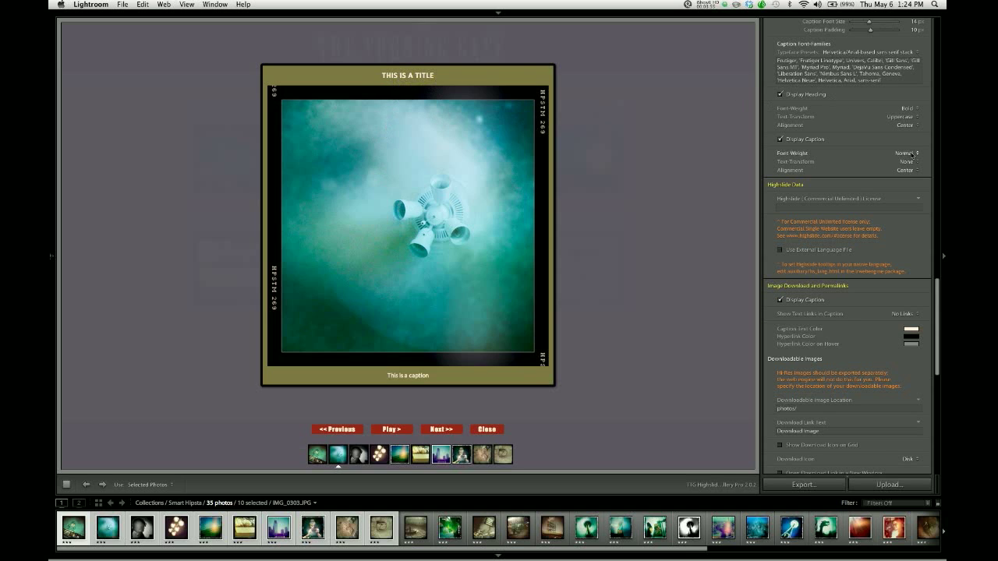
- Preview the heading with Right alignment on the enlarged photo, and set its alignment back to Center
click(903, 126)
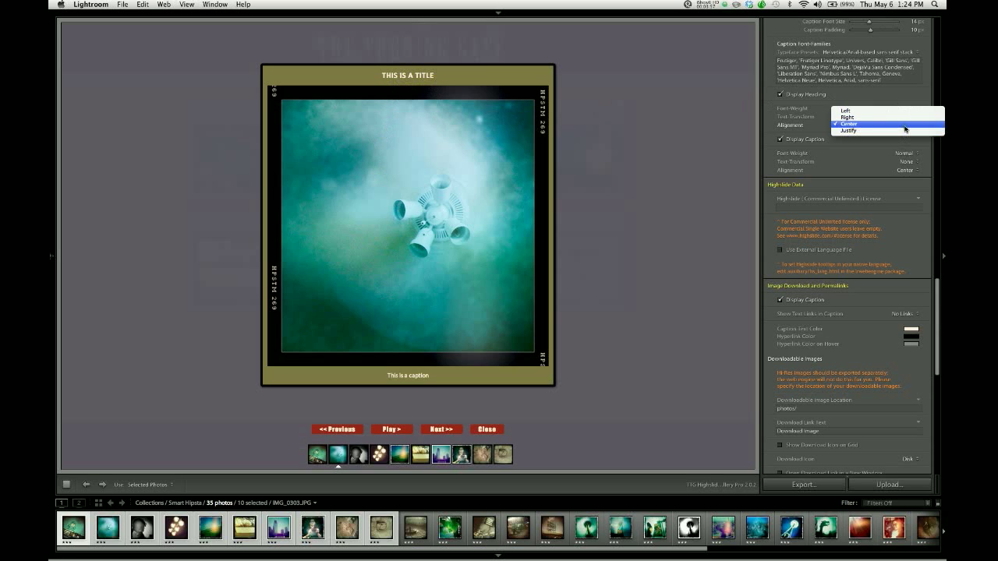
click(868, 119)
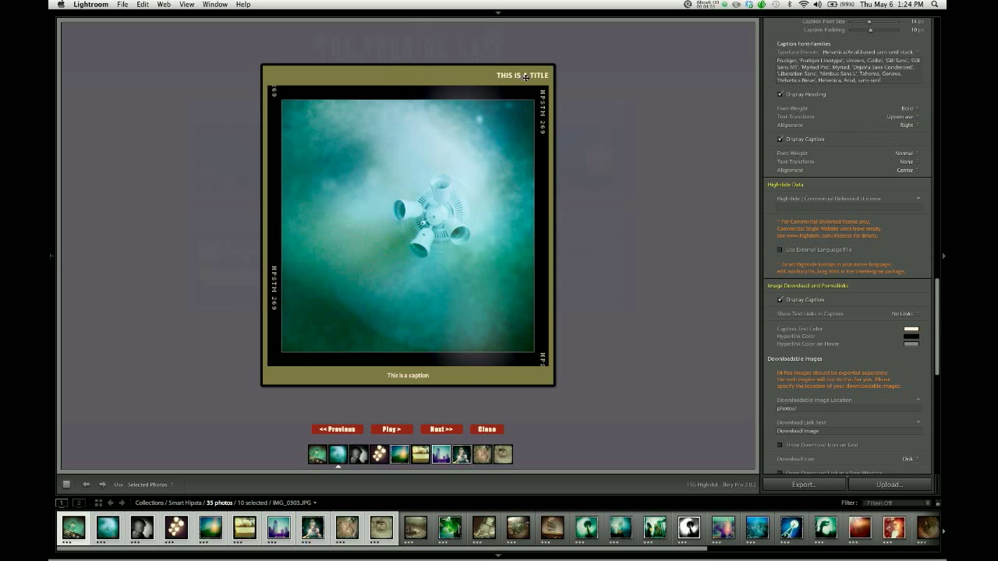
click(904, 126)
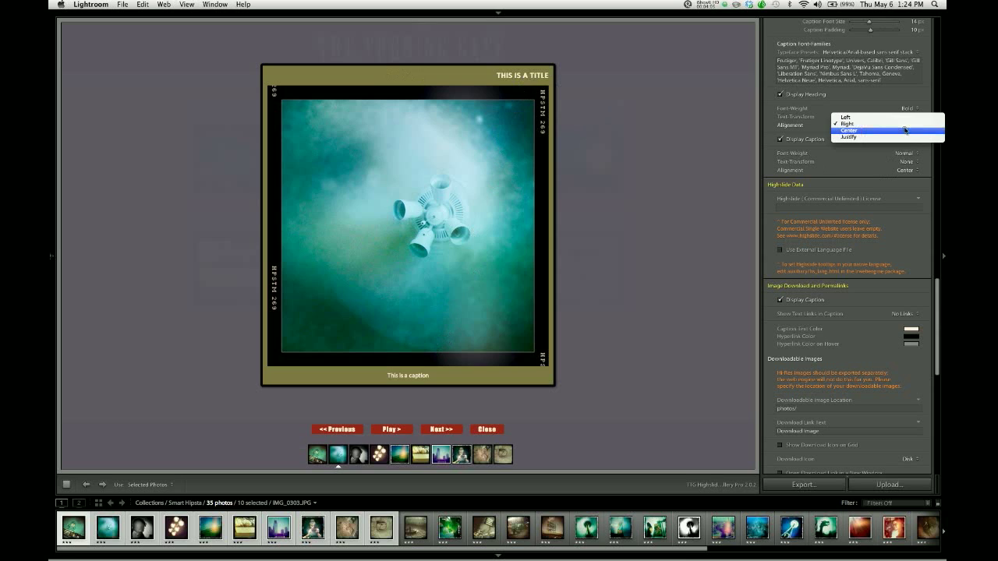
click(896, 130)
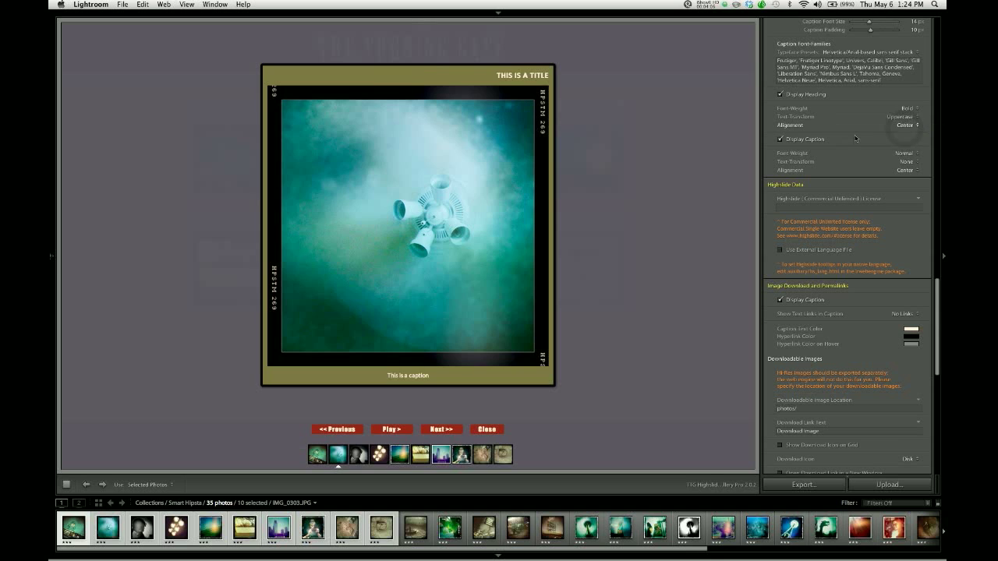
- Preview the caption with Justify and Right alignment on the enlarged photo, and set its alignment back to Center
click(903, 171)
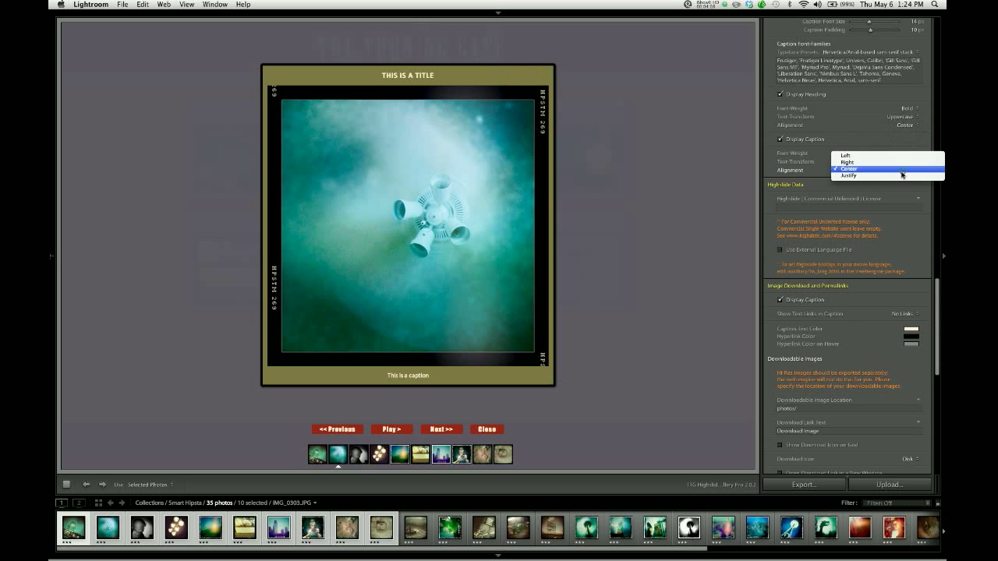
click(861, 176)
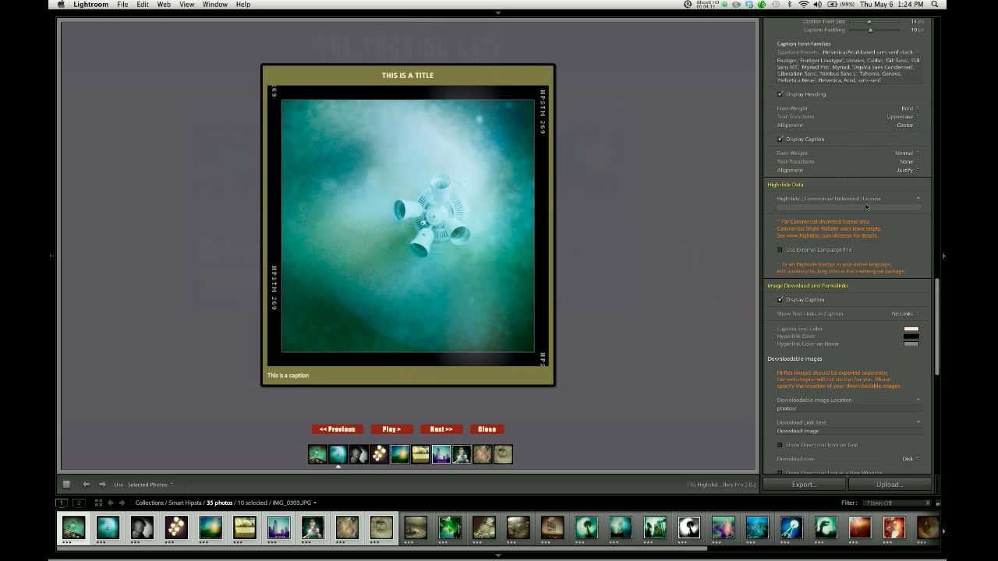
click(902, 170)
click(876, 156)
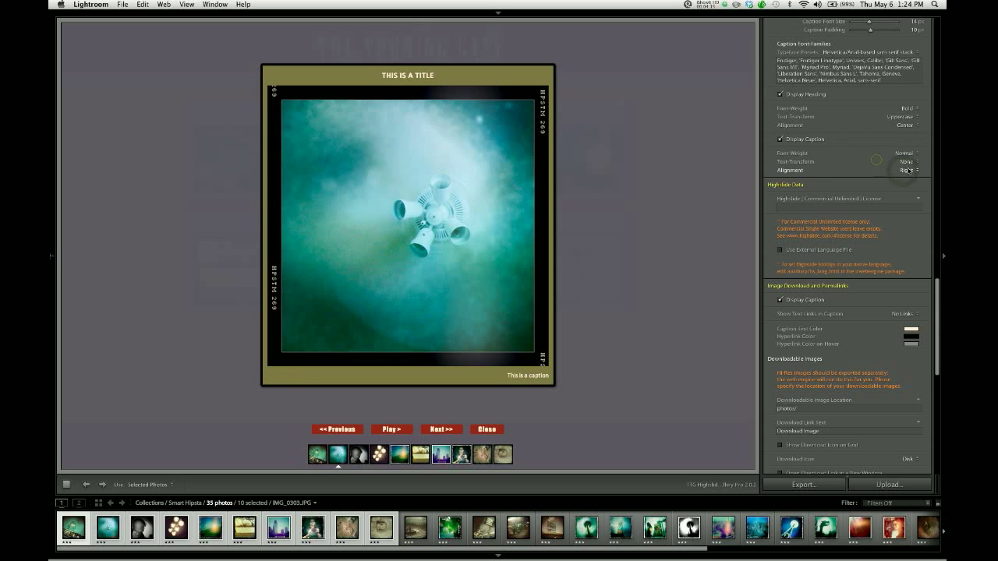
click(904, 170)
click(881, 175)
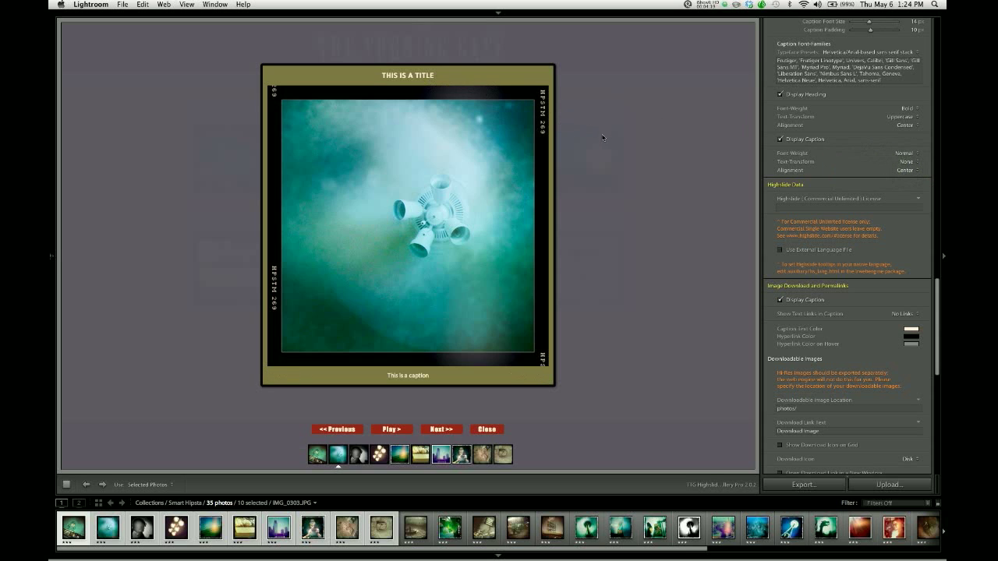
scroll(847, 153, up, 3)
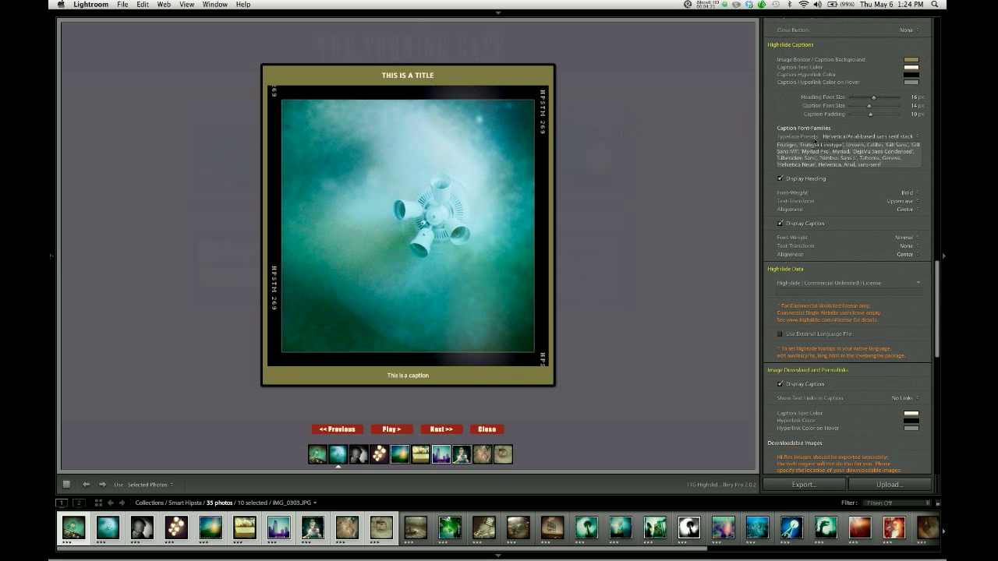